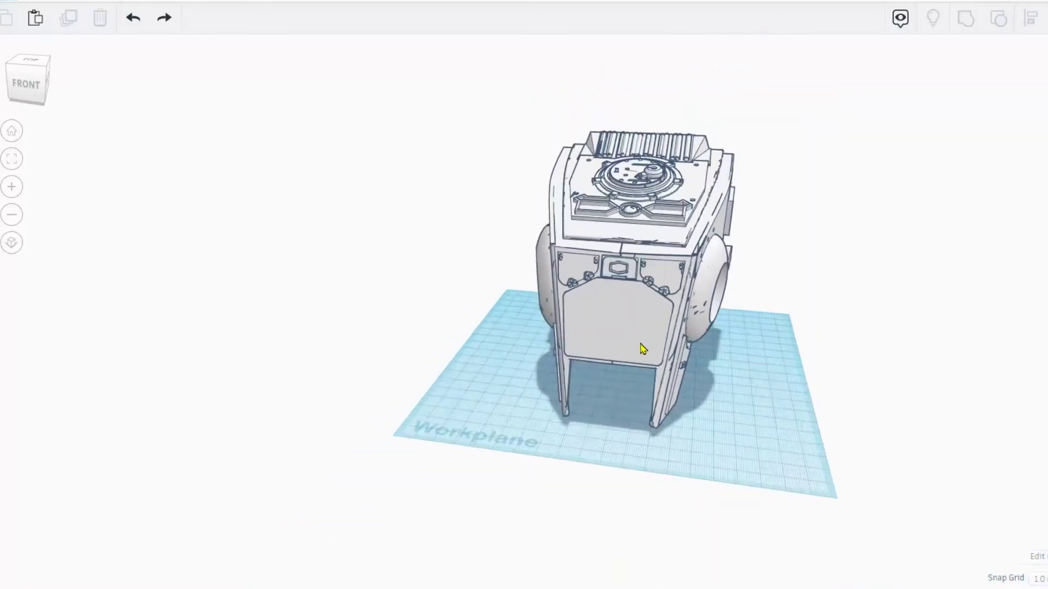
Move the armoured body sideways clear of the workplane, by about 200 mm and a further 67 mm
drag(630, 344, 294, 280)
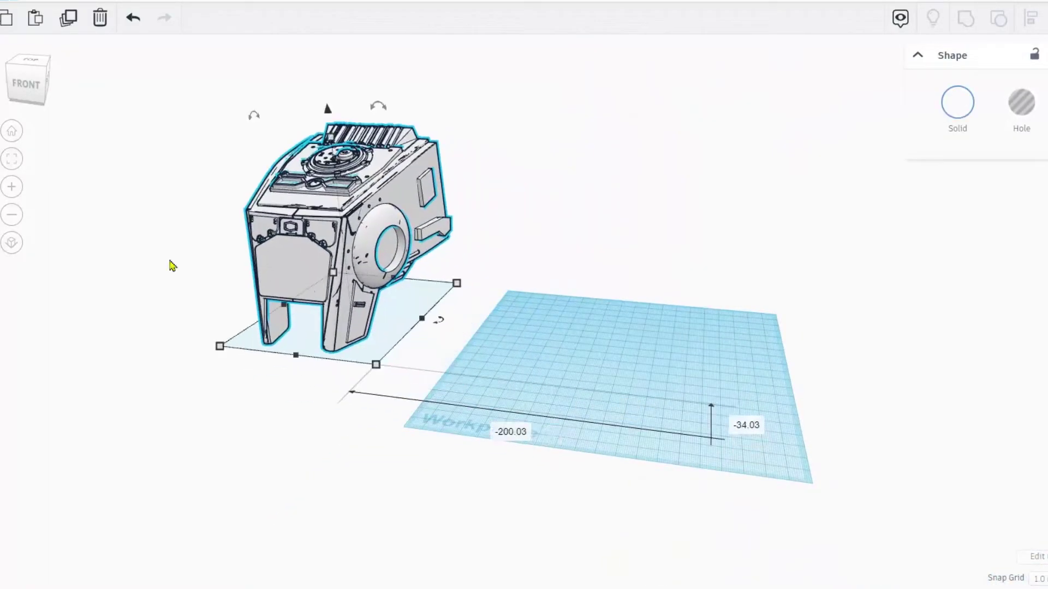
click(10, 162)
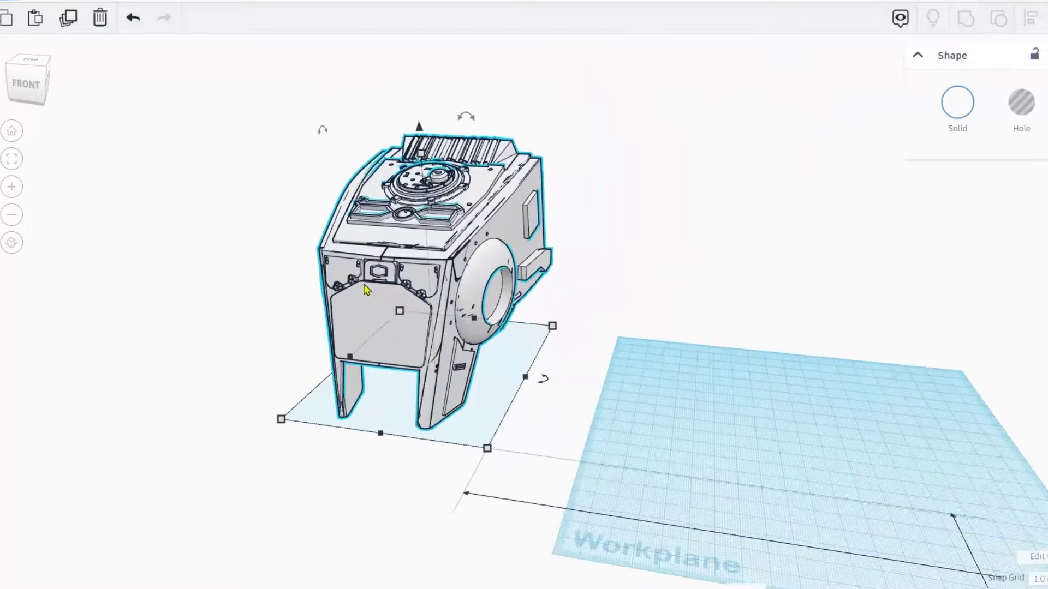
right_drag(364, 314, 531, 396)
drag(499, 403, 386, 338)
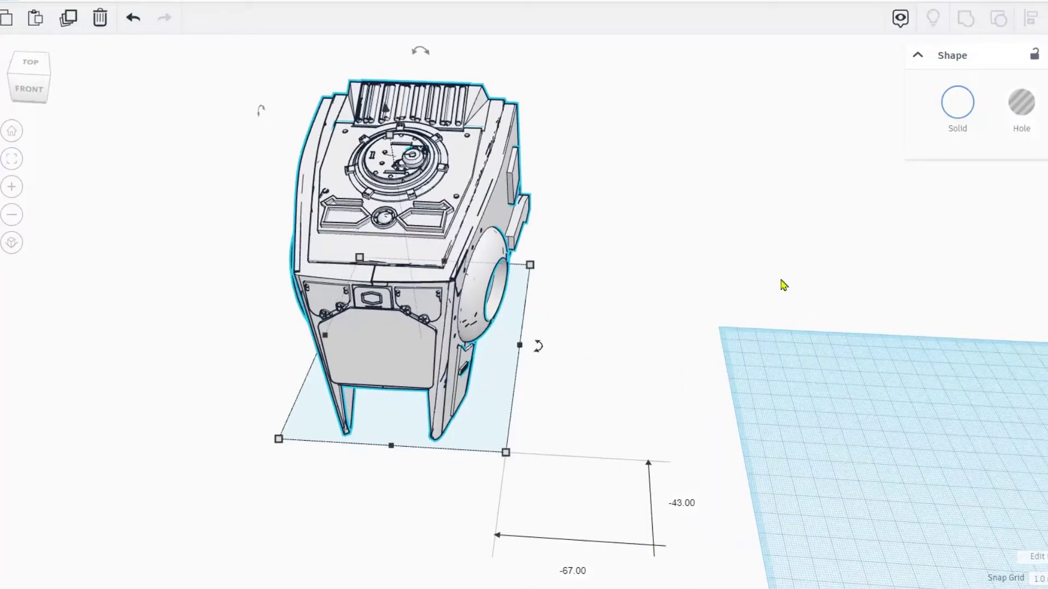
right_drag(420, 341, 910, 236)
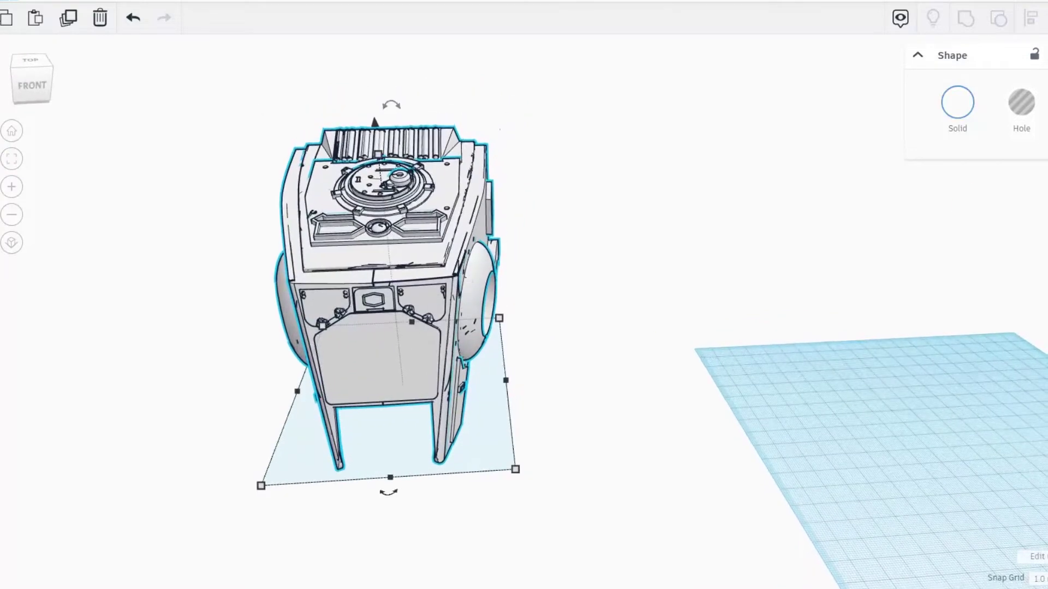
Add a hole box at the body's front leg and scale it up until it encloses one side of the body
click(425, 475)
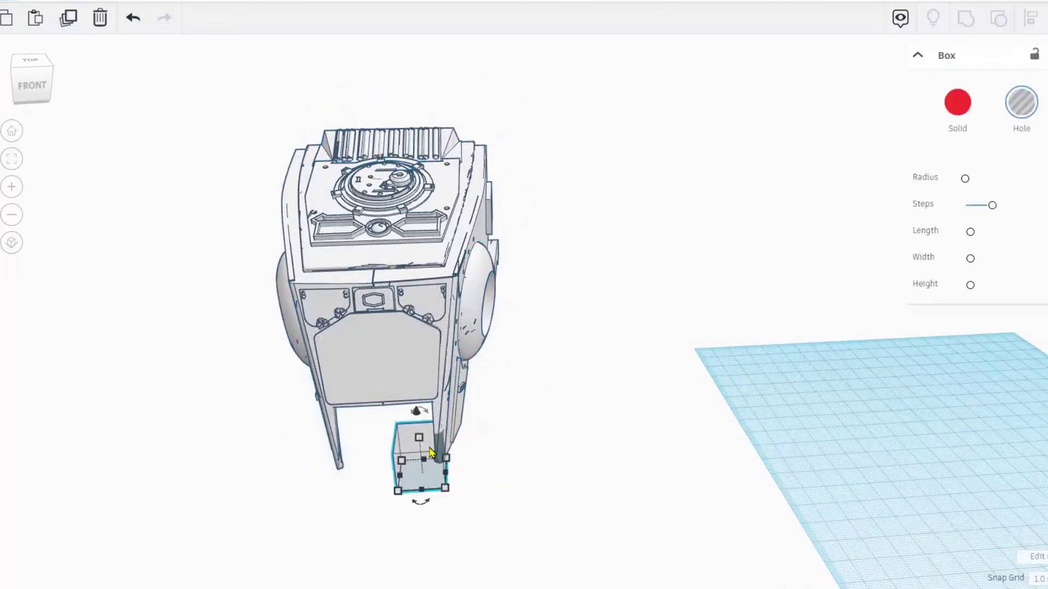
shift+drag(419, 438, 404, 136)
drag(520, 326, 575, 294)
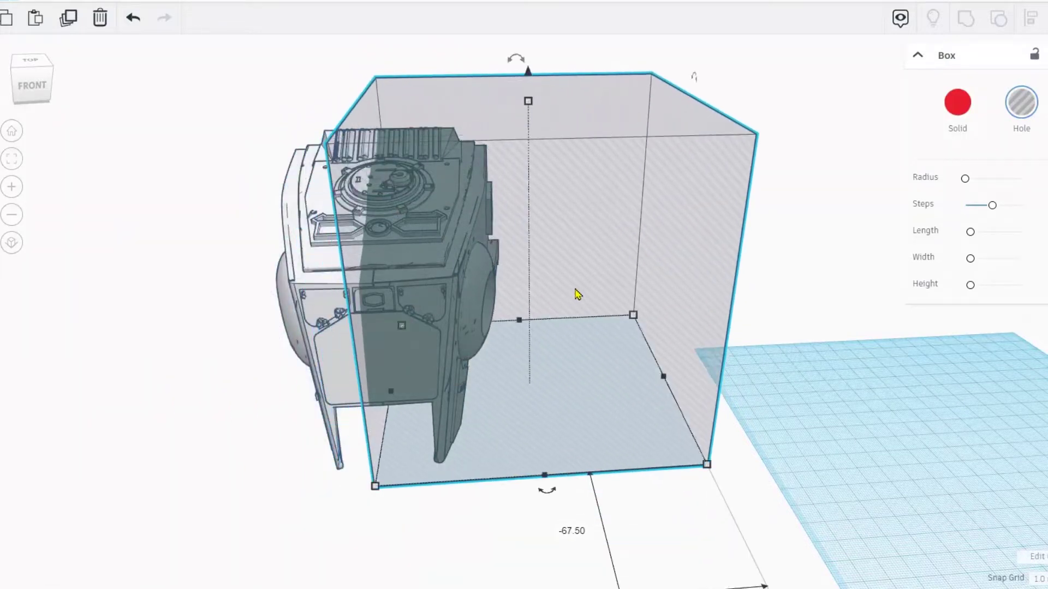
right_drag(604, 317, 659, 141)
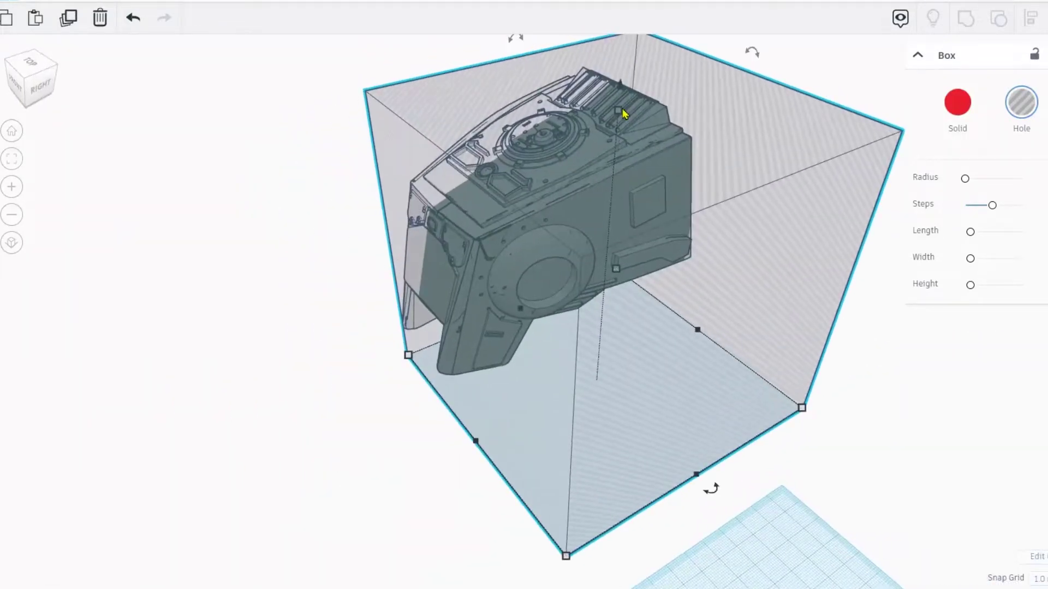
shift+drag(618, 110, 618, 75)
Lower the enlarged hole box slightly so that it reaches below the body's legs
right_drag(258, 251, 439, 228)
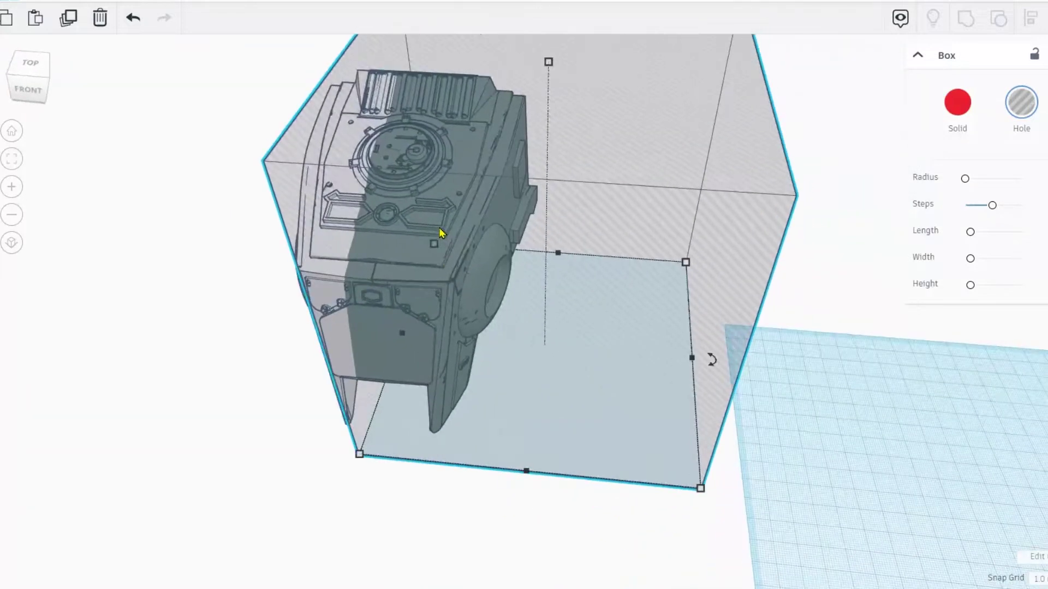
scroll(439, 228, down, 3)
drag(543, 123, 543, 137)
right_drag(469, 262, 488, 226)
right_drag(481, 318, 564, 326)
Try to align the hole box with the body
shift+click(366, 257)
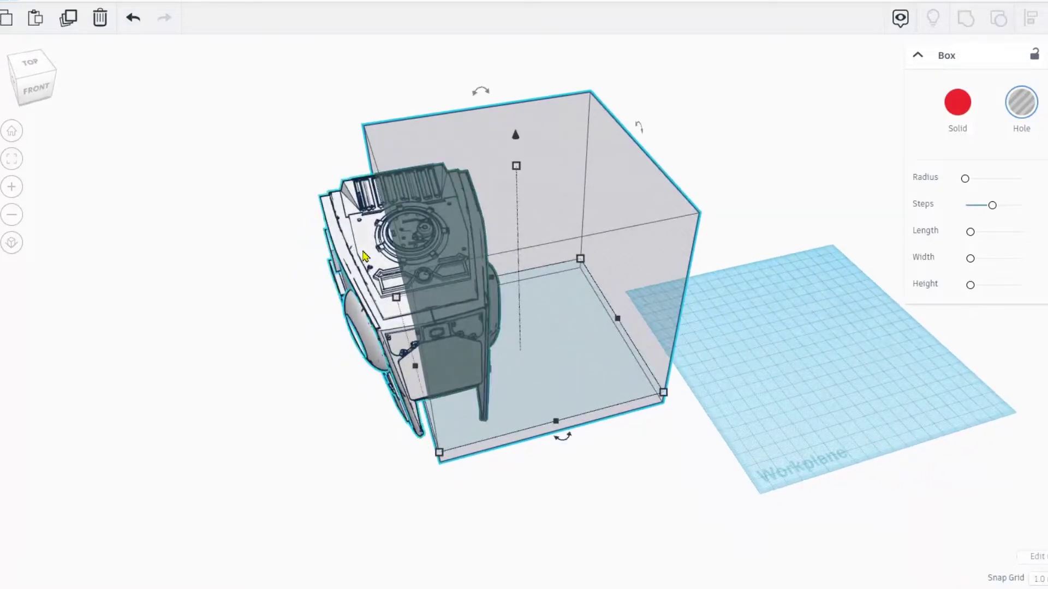
click(1032, 18)
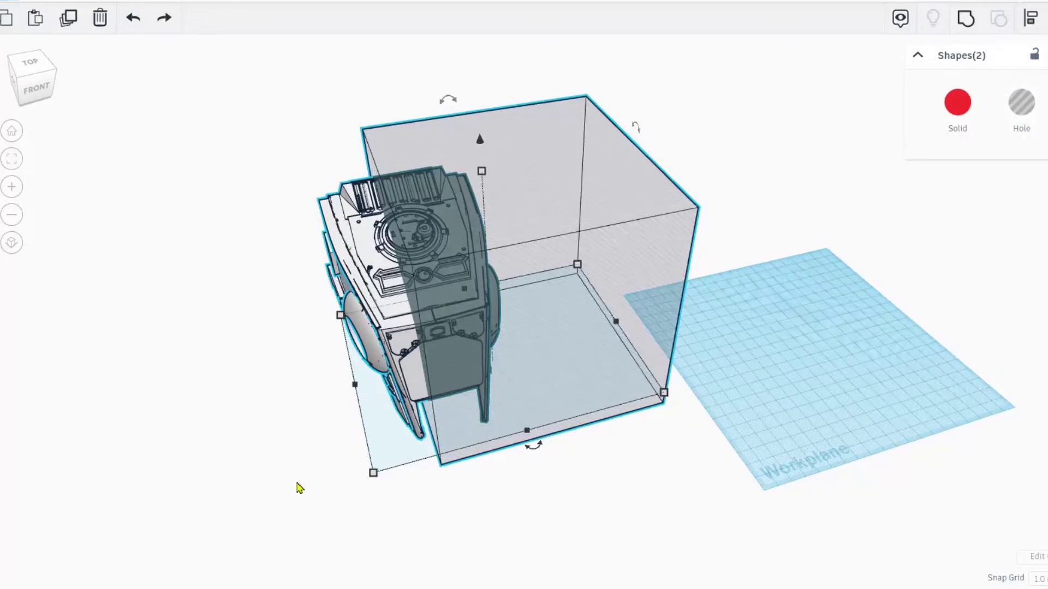
Slide the hole box sideways so that its inner face lies near the body's centre line
scroll(297, 483, up, 3)
right_drag(233, 472, 407, 367)
scroll(368, 346, up, 2)
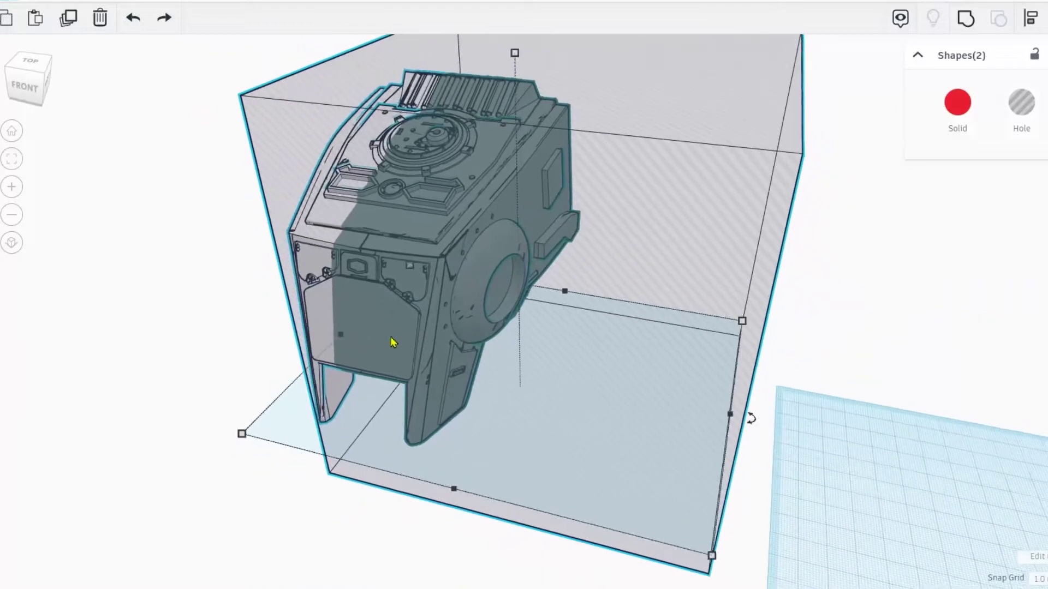
middle_drag(393, 349, 385, 427)
middle_drag(589, 396, 615, 395)
drag(617, 400, 629, 400)
click(236, 180)
click(683, 348)
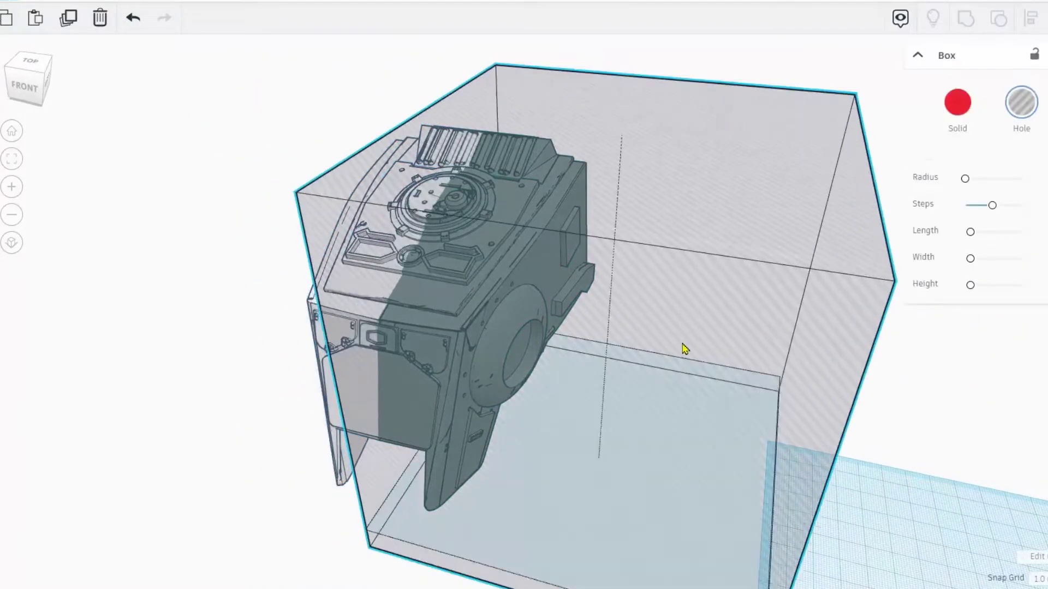
right_drag(582, 361, 653, 264)
drag(654, 264, 645, 264)
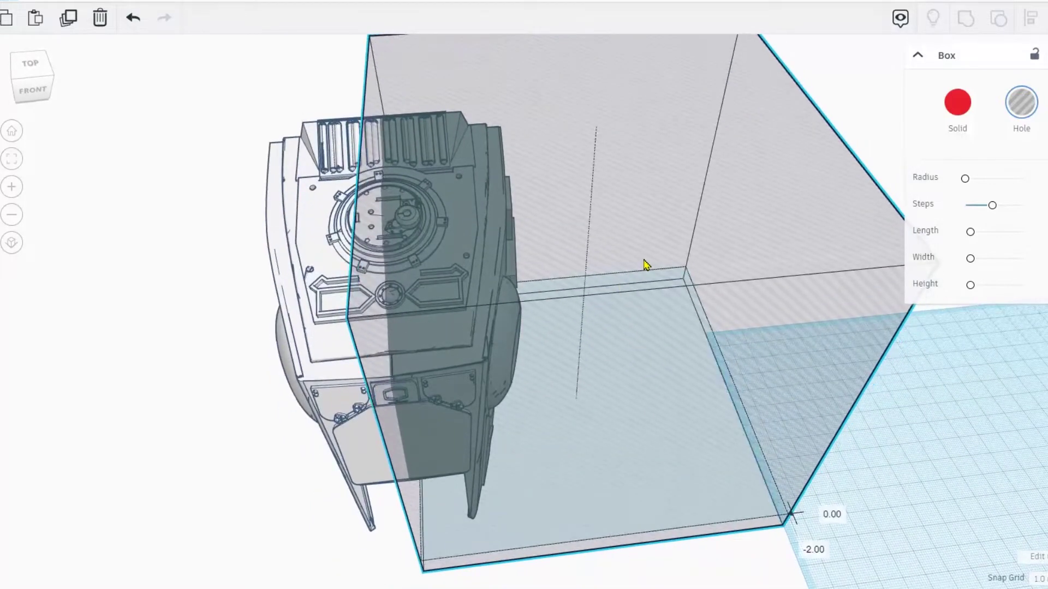
Turn the snap grid off for fine positioning of the hole box
scroll(604, 322, up, 2)
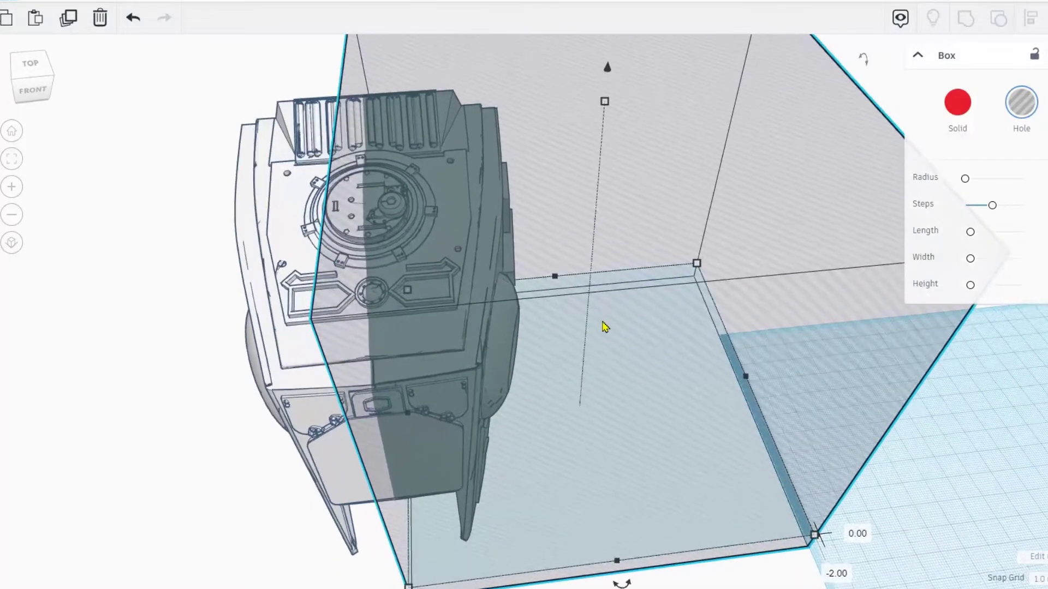
right_drag(599, 358, 590, 312)
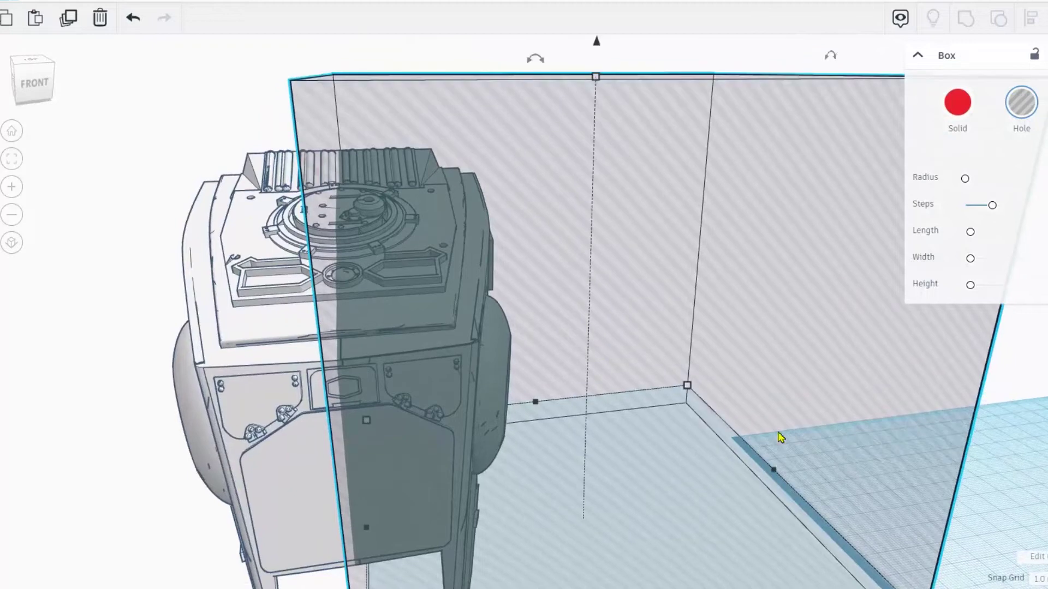
click(1039, 579)
click(1041, 446)
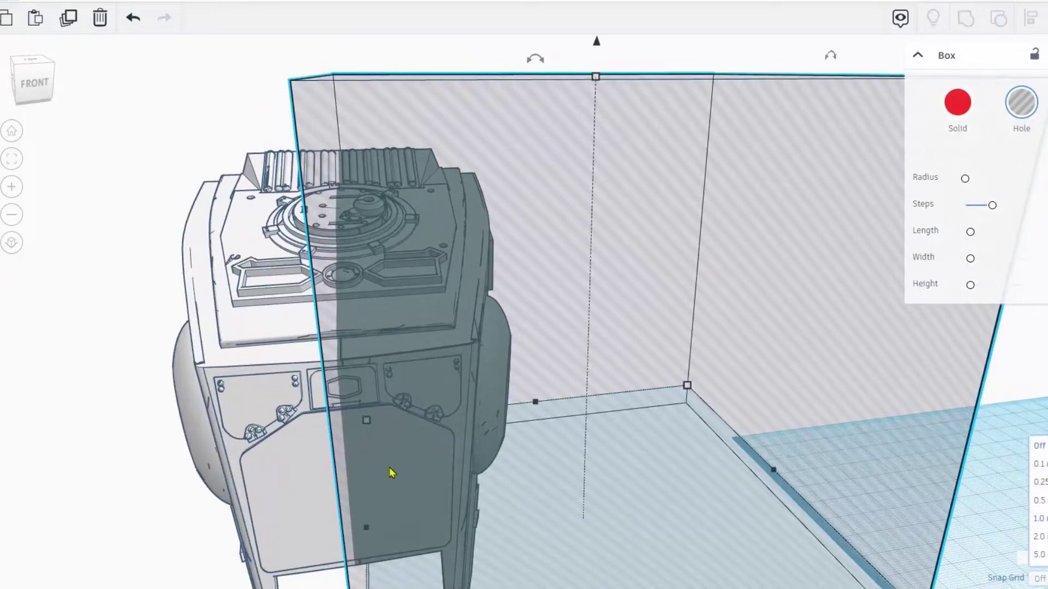
Nudge the hole box in tiny increments until its inner face splits the front hatch and body down the middle
scroll(314, 439, up, 2)
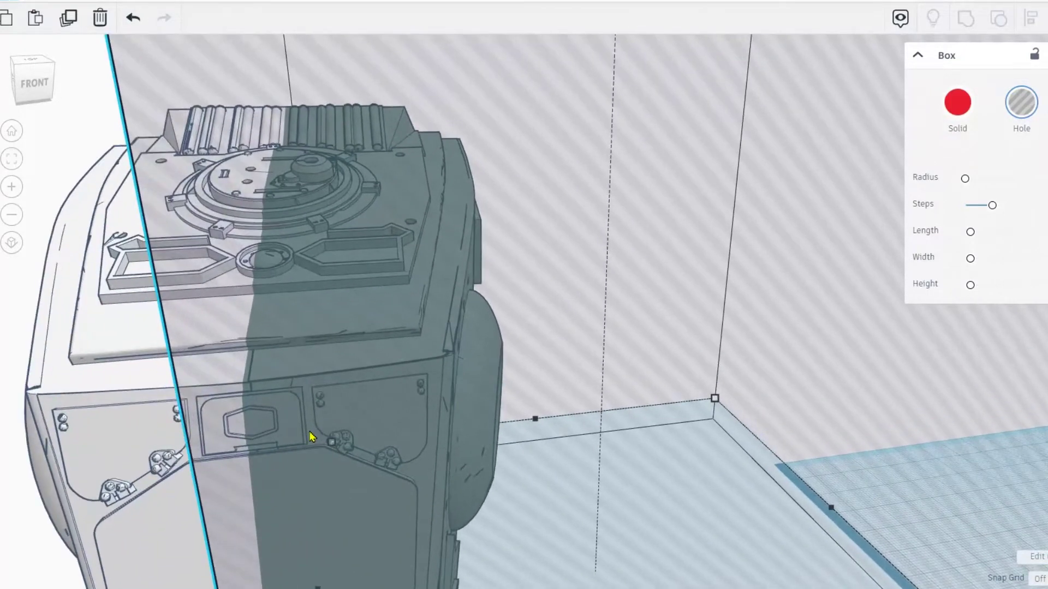
key(Right)
key(Right)
key(Right)
key(Right)
key(Right)
key(Right)
key(Right)
key(Right)
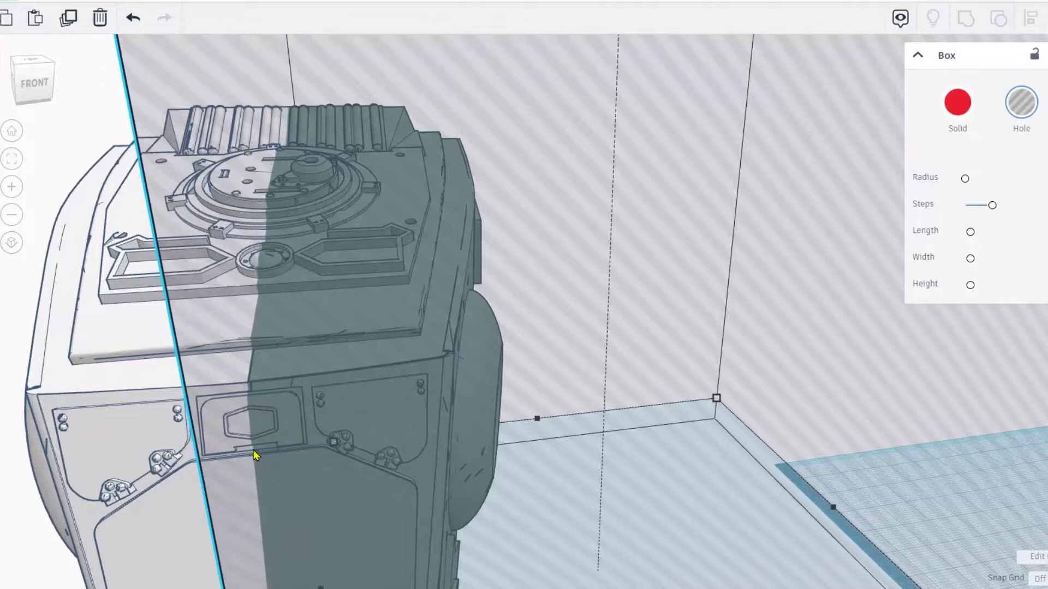
scroll(254, 456, up, 2)
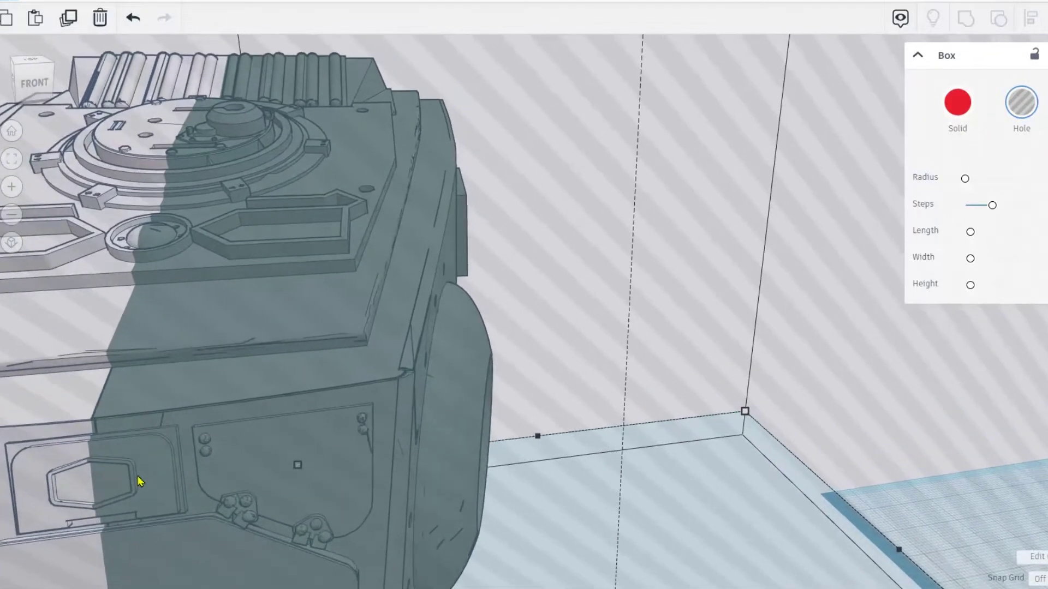
scroll(92, 473, down, 5)
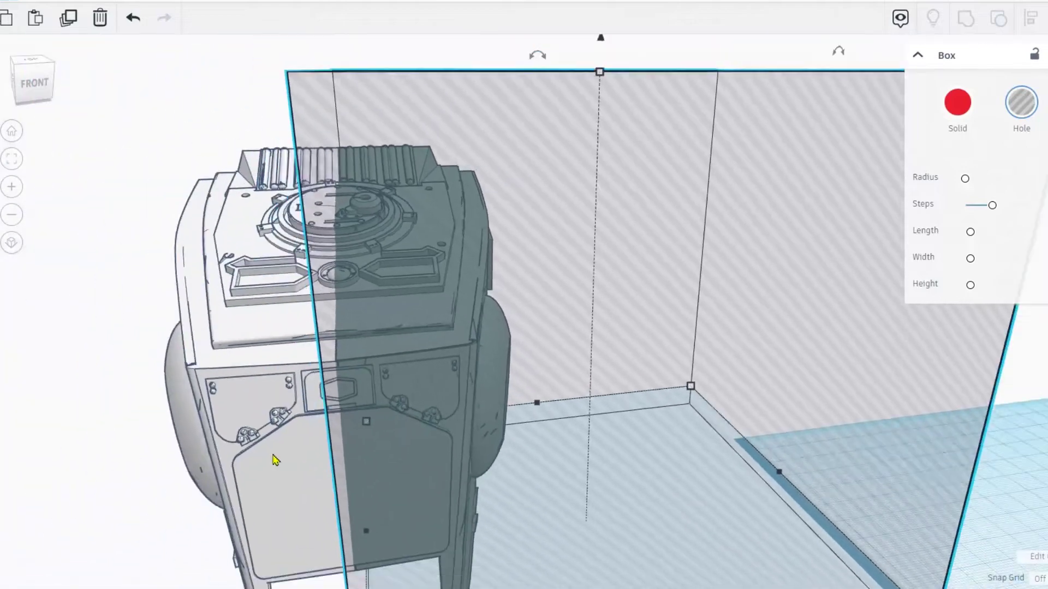
Extend the hole box slightly past the rear end of the body and deselect it
right_drag(159, 477, 375, 266)
right_drag(303, 477, 276, 480)
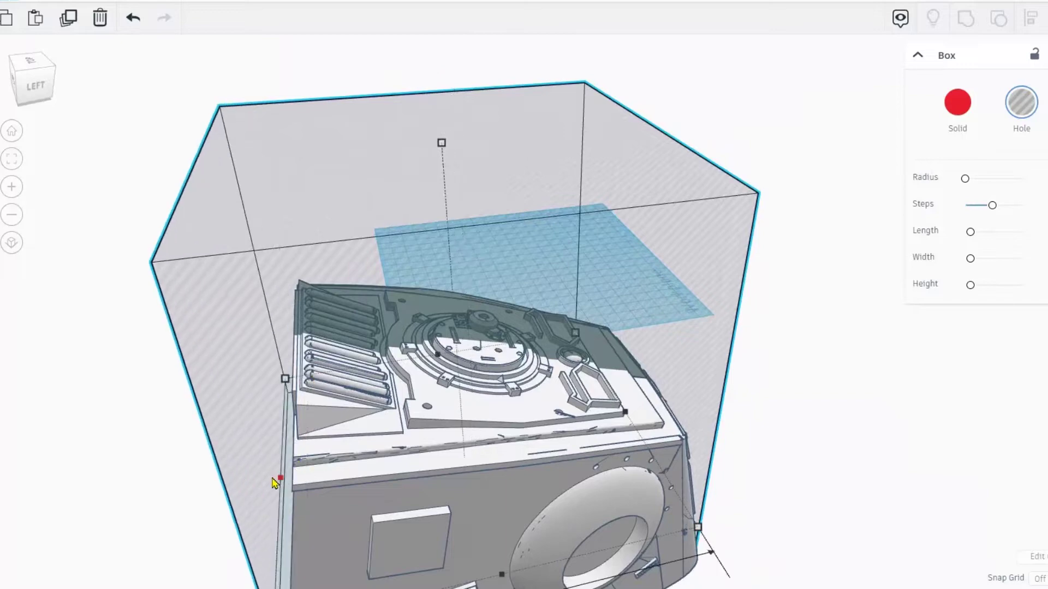
right_drag(700, 506, 300, 514)
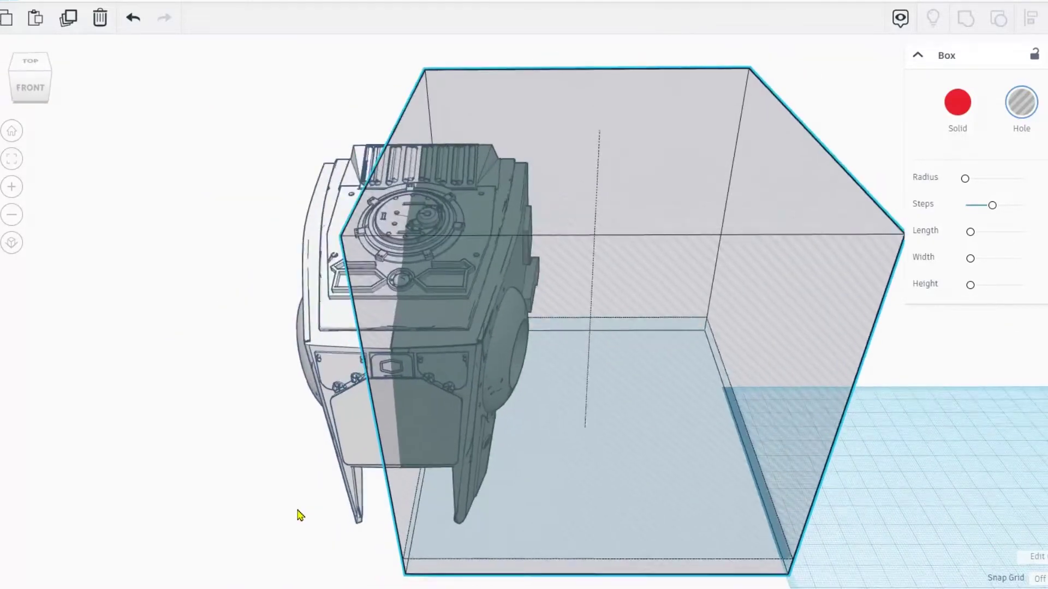
click(28, 378)
Recolour the body with the medium teal preset
right_drag(27, 378, 86, 353)
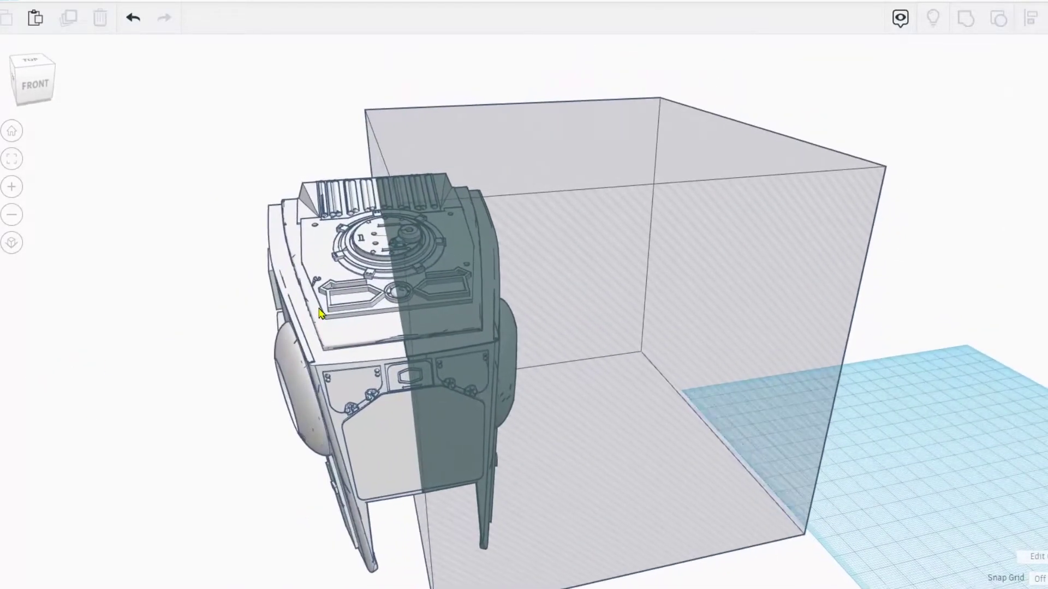
click(320, 313)
click(956, 105)
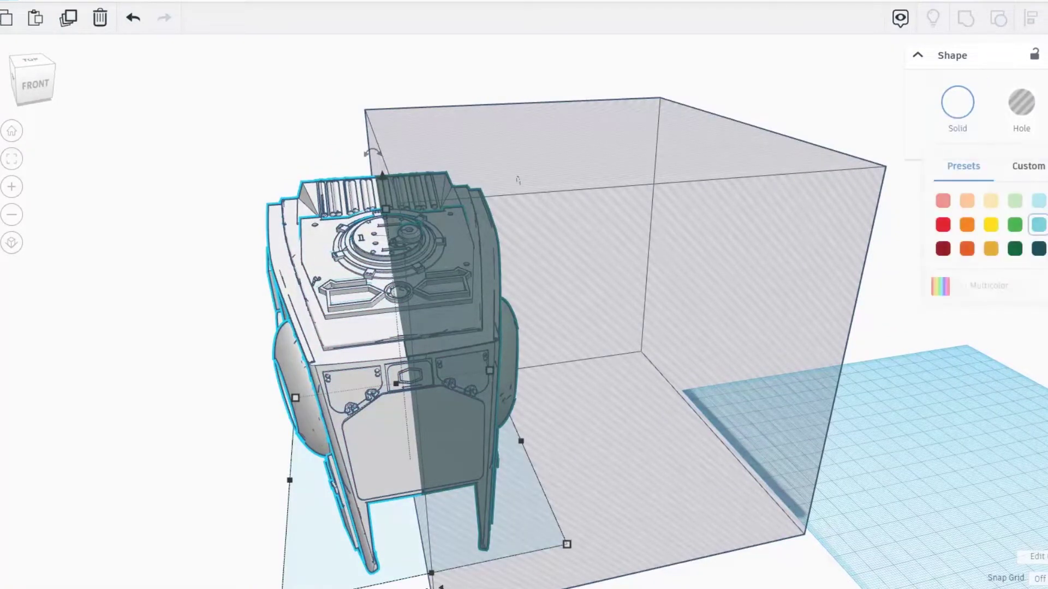
click(1038, 228)
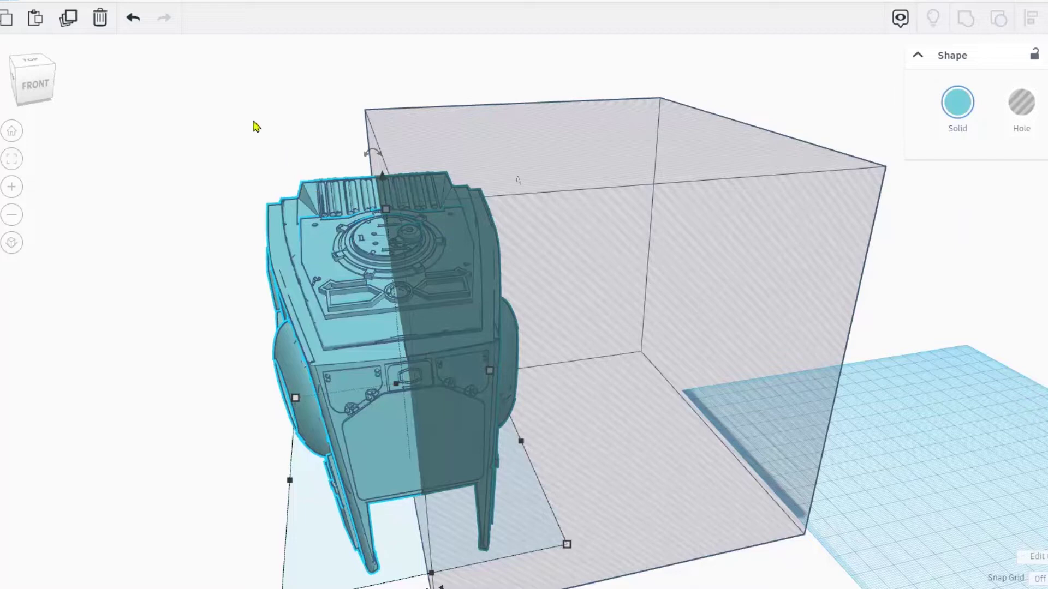
Group the teal body with the hole box to cut away one half, and move the remaining half onto the workplane
click(597, 191)
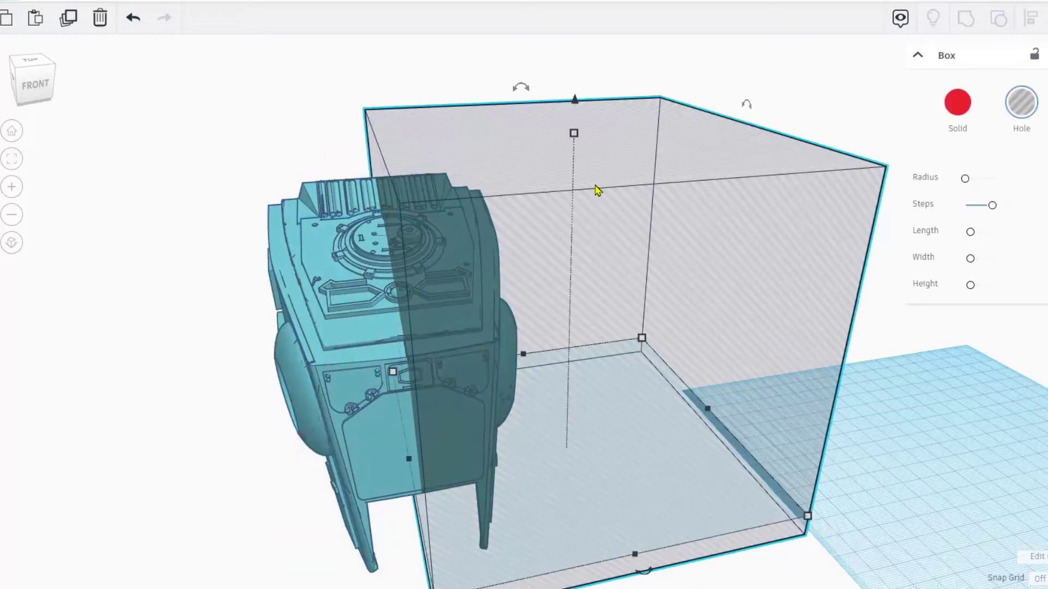
shift+click(329, 271)
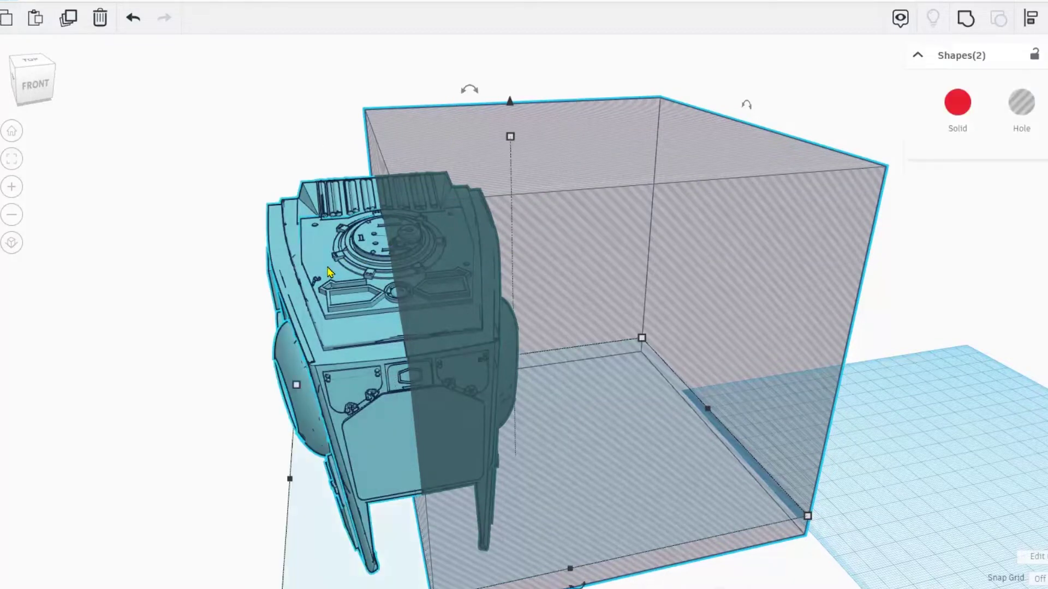
click(966, 21)
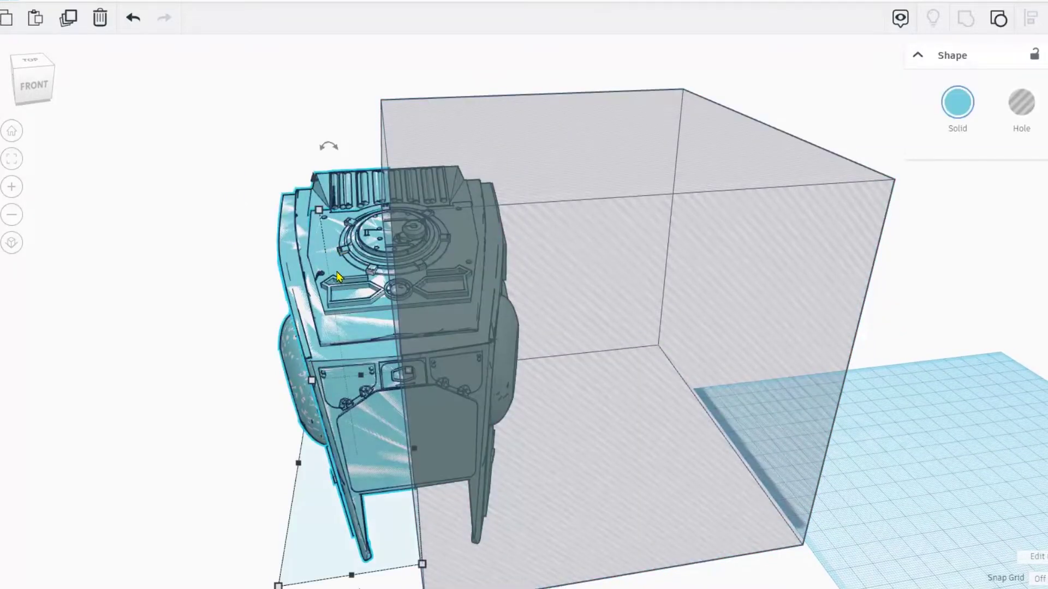
drag(337, 276, 917, 294)
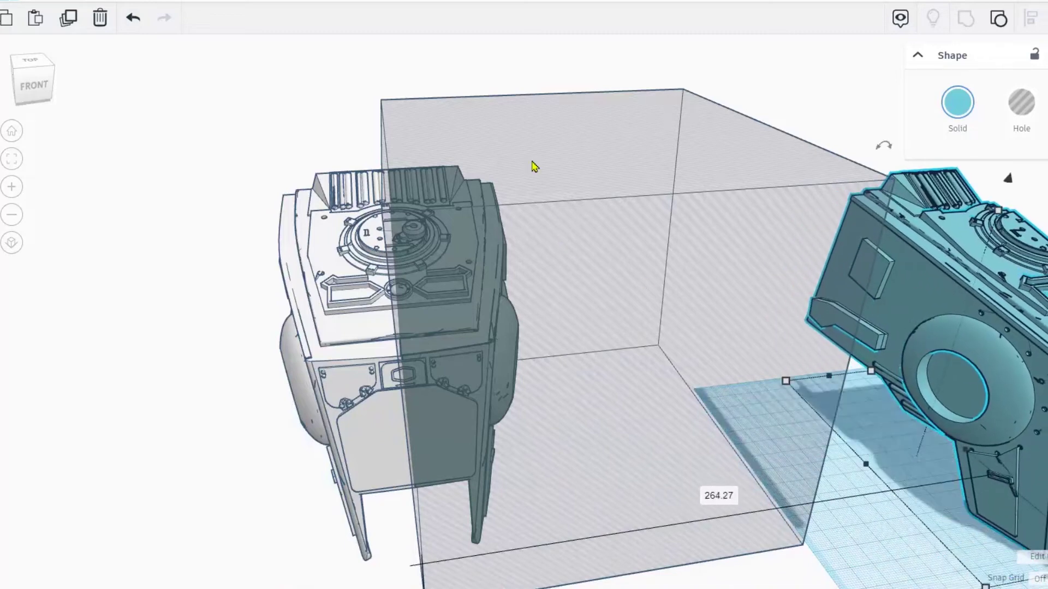
Resize the remaining hole box across to the opposite half of the white body and group them to cut that half away
click(518, 130)
drag(719, 413, 224, 394)
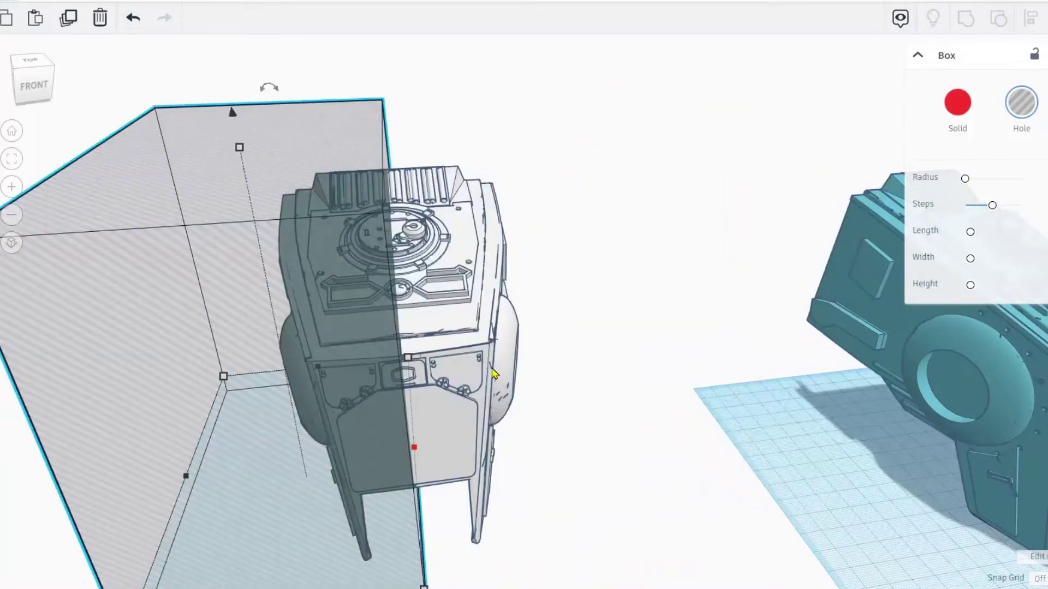
shift+click(459, 376)
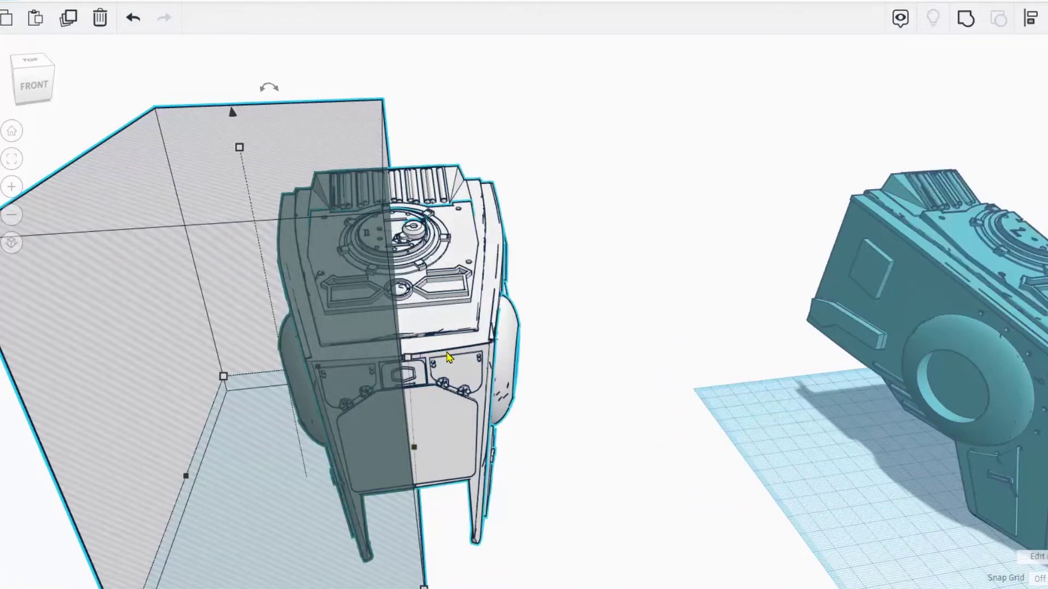
click(965, 21)
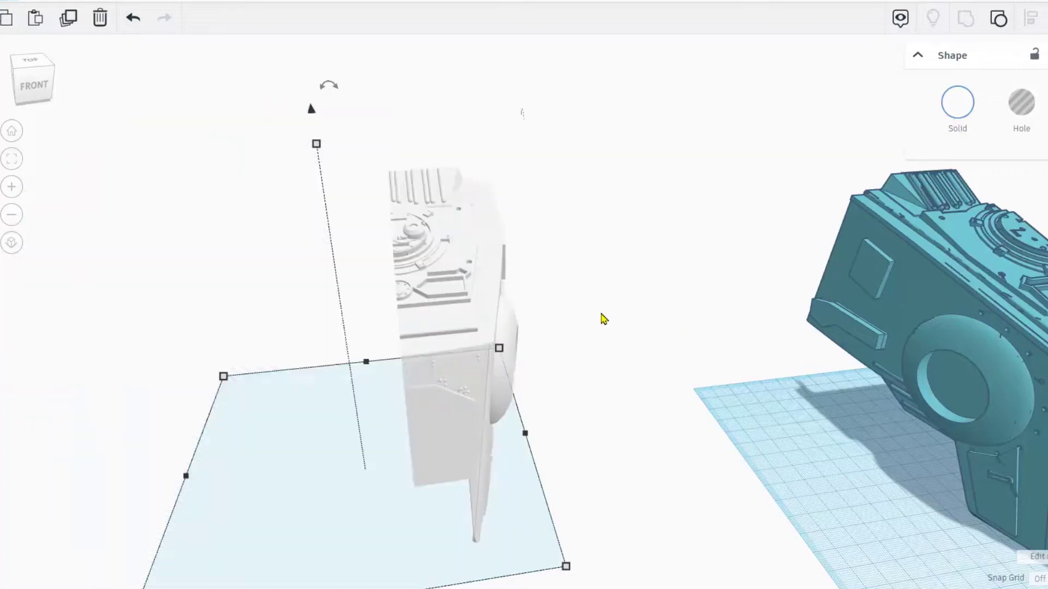
Move the white half across to stand beside the teal half, leaving a gap between them
right_drag(601, 315, 573, 290)
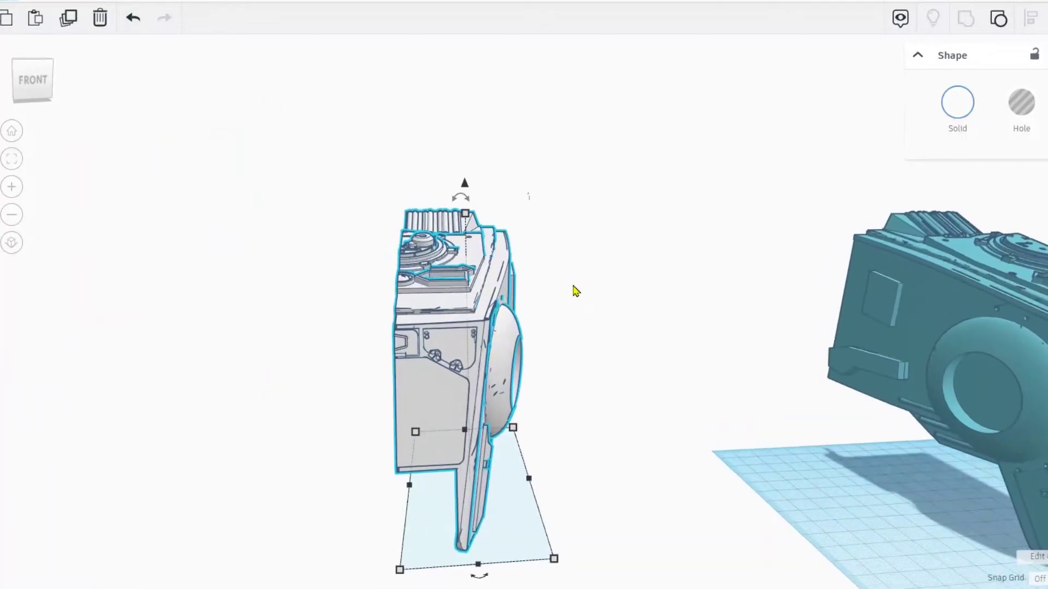
drag(430, 365, 591, 336)
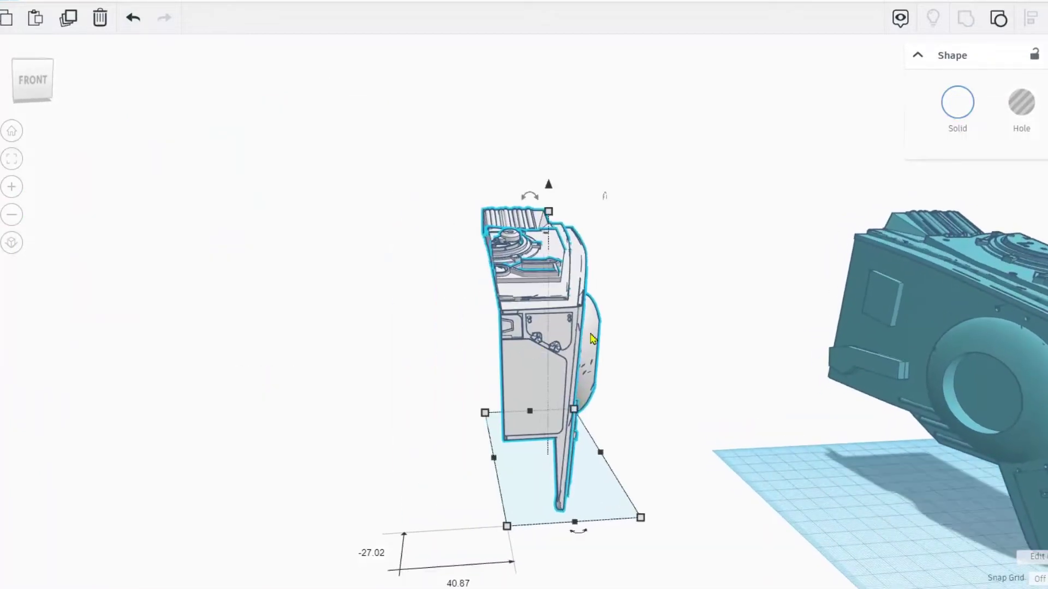
scroll(591, 336, down, 2)
right_drag(583, 370, 550, 348)
drag(550, 352, 1036, 451)
right_drag(1036, 451, 773, 424)
Select both halves and move them together about 213 mm off the workplane, framing them in view
drag(879, 497, 626, 351)
drag(777, 405, 162, 255)
click(6, 160)
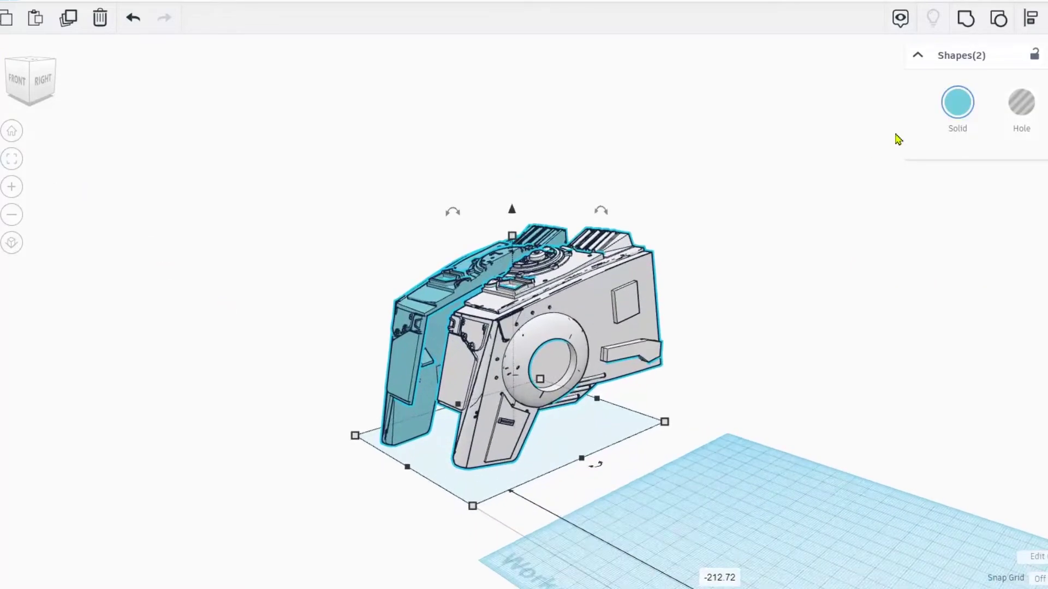
Recolour both selected body halves white
click(974, 107)
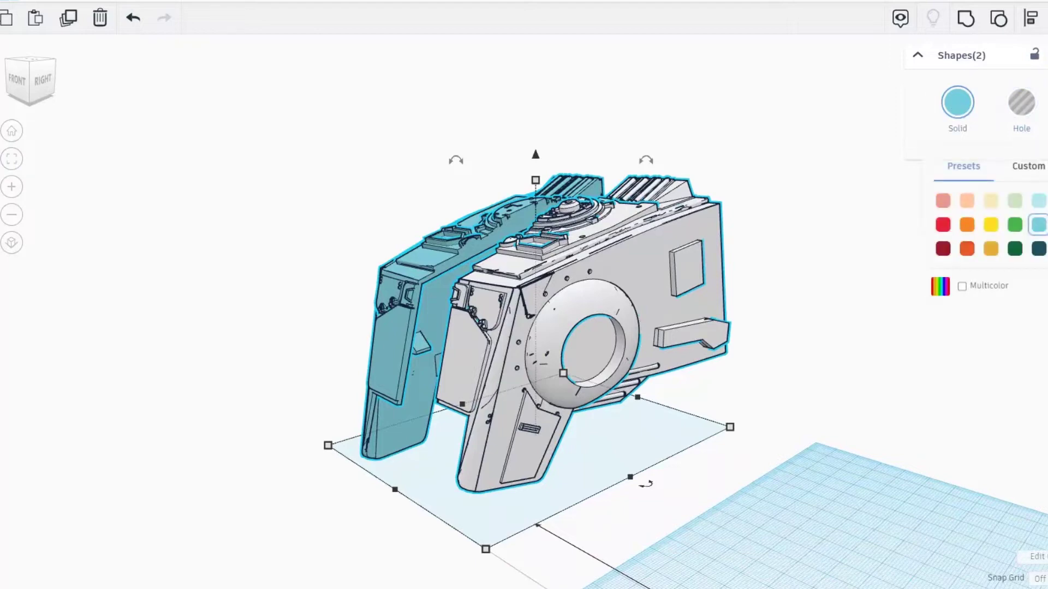
click(1047, 200)
right_drag(360, 220, 496, 273)
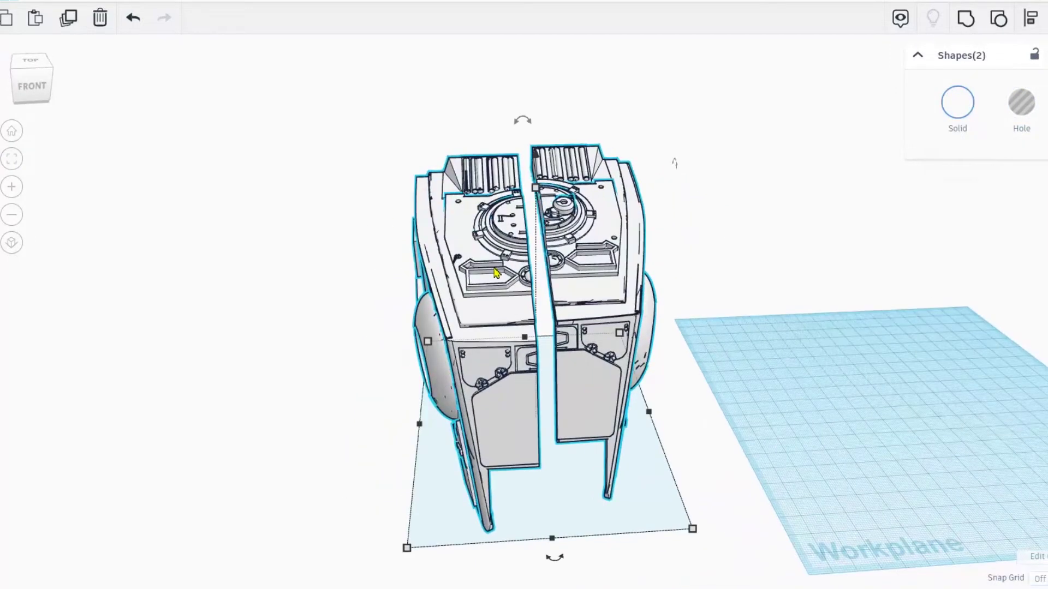
Move both halves farther from the workplane, and shift the half nearer the workplane about 79 mm away from the other
drag(428, 281, 242, 267)
right_drag(243, 267, 522, 297)
click(521, 297)
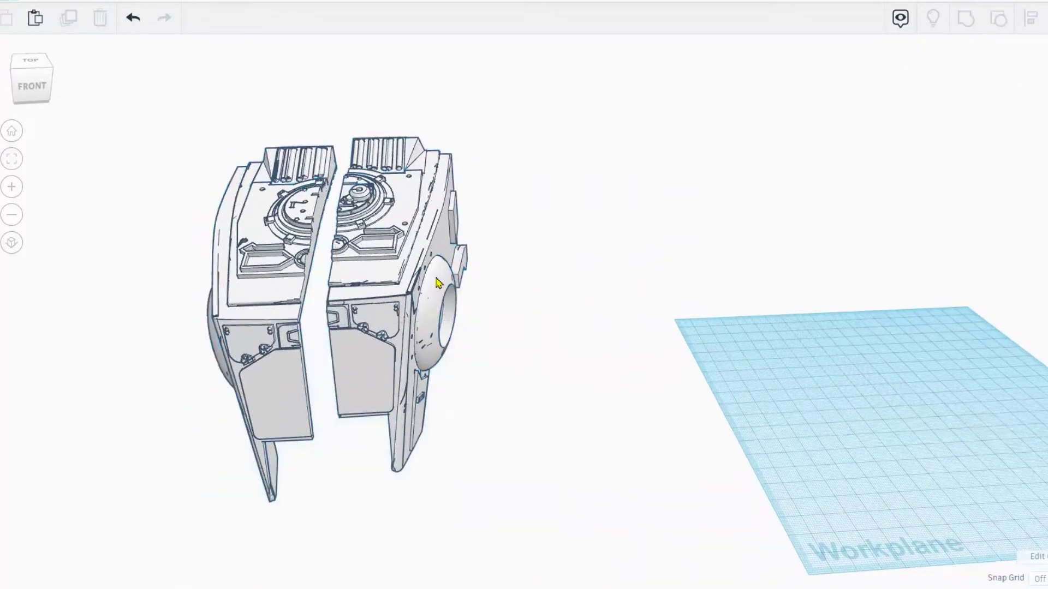
click(411, 283)
drag(436, 283, 609, 286)
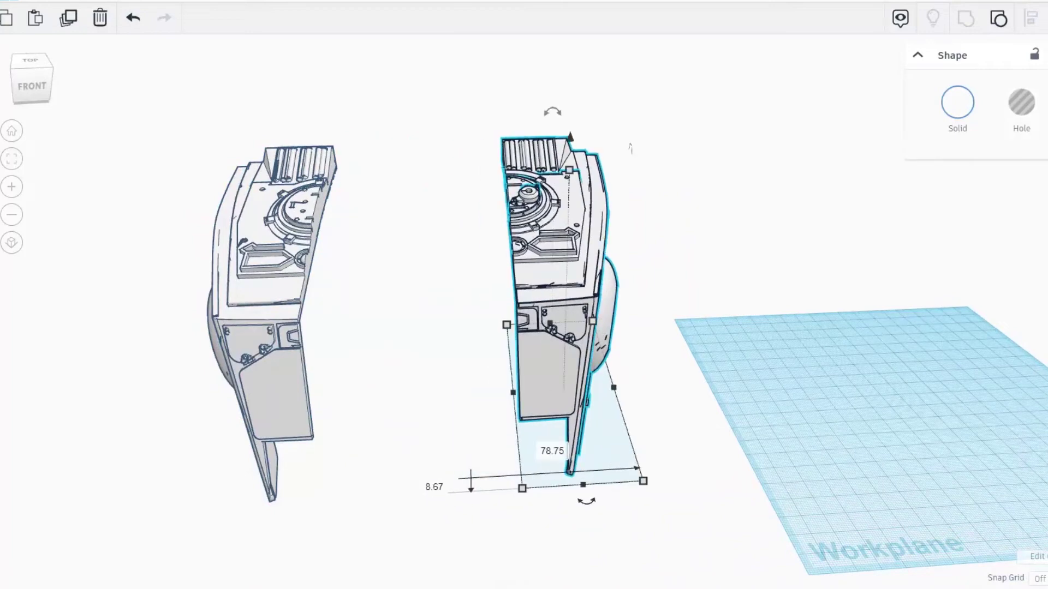
Place a hole box around the half nearer the workplane, enlarge it and lower it so it covers only the lower section
drag(1047, 200, 561, 272)
shift+drag(604, 364, 606, 314)
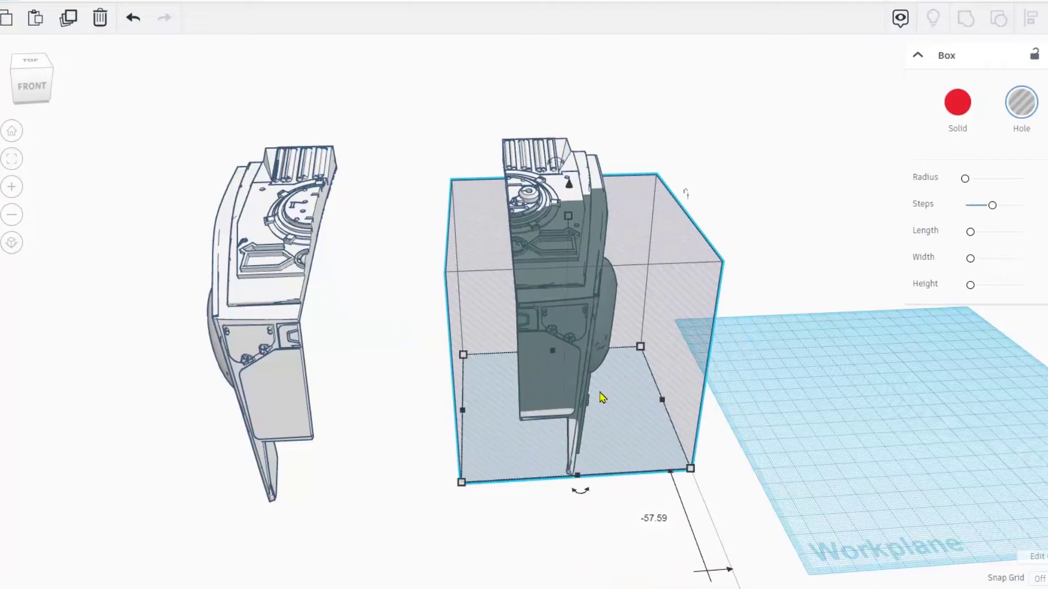
right_drag(602, 397, 503, 432)
drag(497, 469, 454, 501)
drag(557, 238, 557, 335)
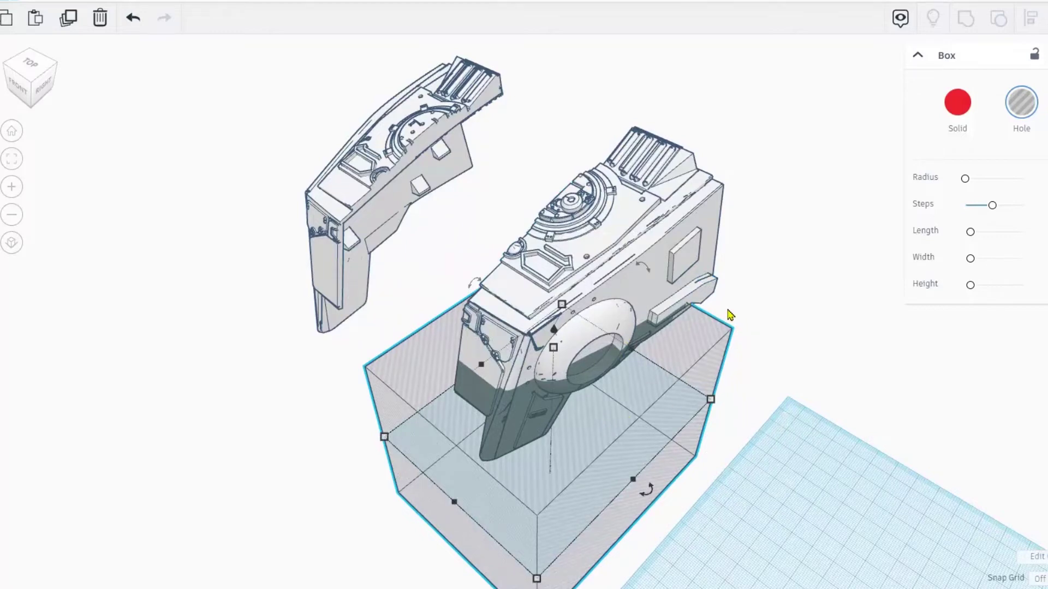
Recolour the body half standing in the hole box green
right_drag(810, 312, 812, 302)
right_drag(786, 368, 827, 394)
click(559, 265)
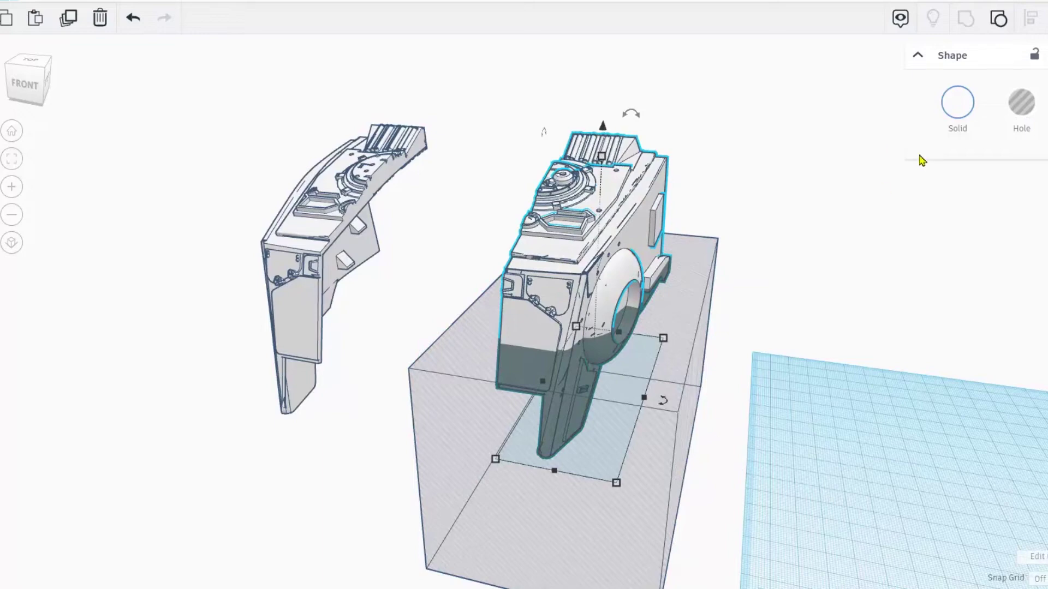
click(957, 103)
click(991, 229)
Group the green half with the hole box to cut away its lower section, and move the upper piece about 69 mm toward the other half
click(617, 533)
shift+click(618, 266)
key(ctrl+g)
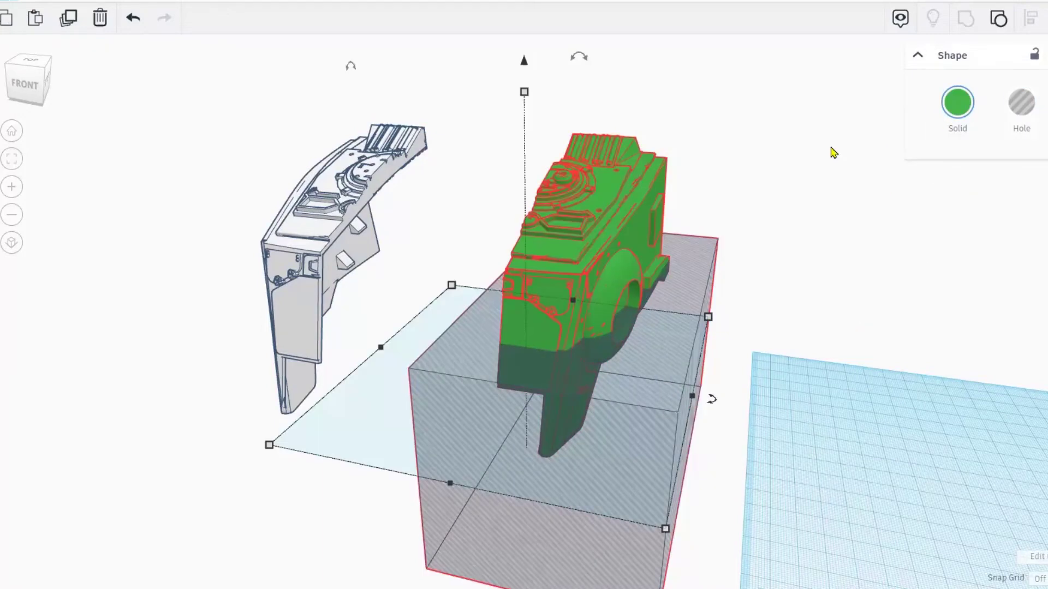
key(ctrl+g)
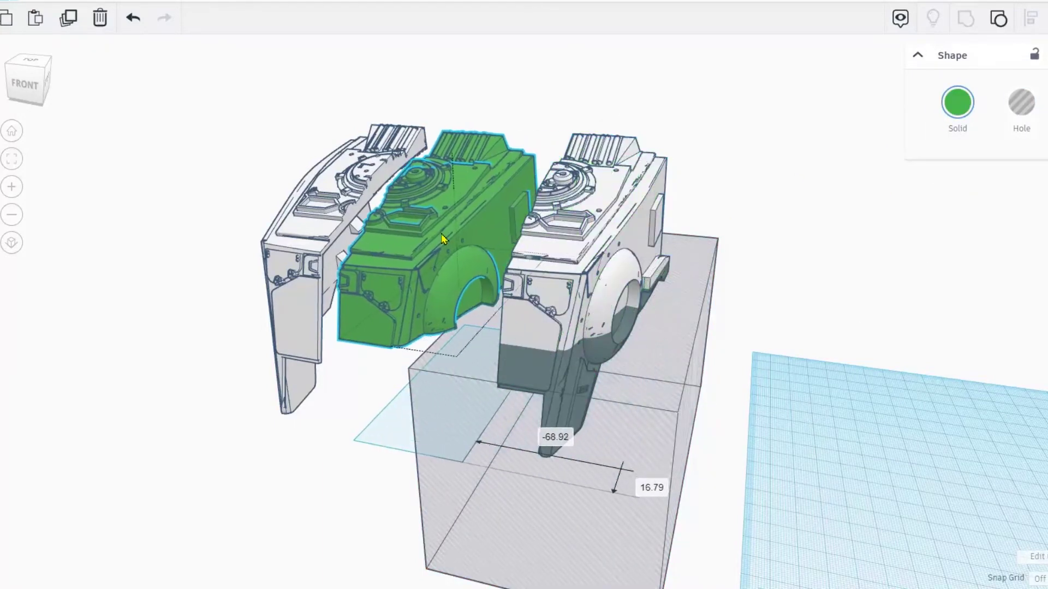
Raise the remaining hole box so it covers the upper section of the white half, leaving the lower section outside
click(573, 519)
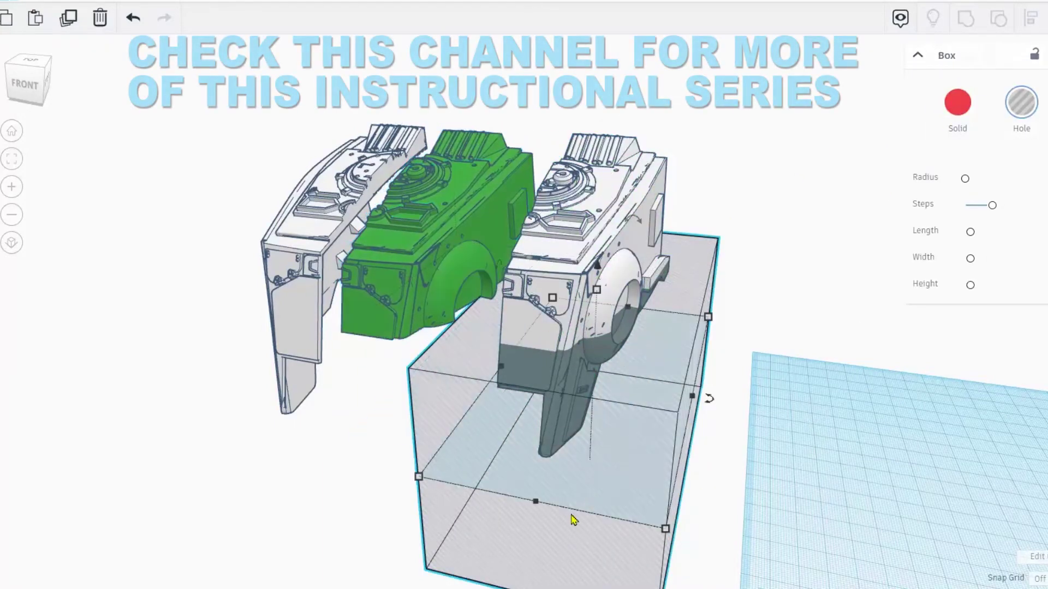
right_drag(573, 519, 609, 477)
drag(620, 560, 613, 234)
Group the white half with the raised hole box to cut away its upper section, and move the lower piece about 63 mm across beneath the green piece
right_drag(612, 234, 566, 376)
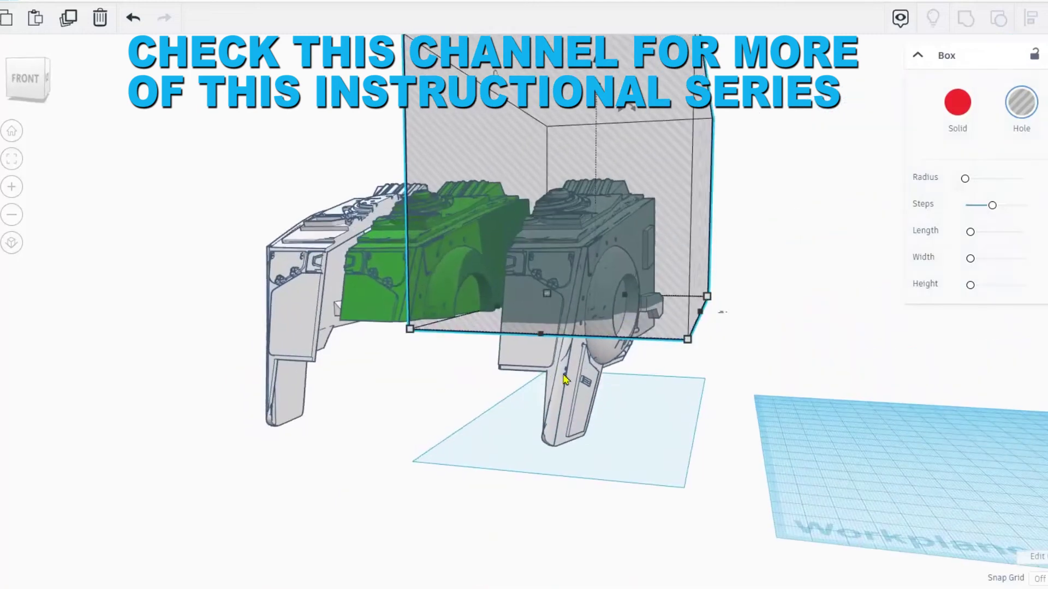
shift+click(566, 376)
scroll(709, 244, up, 1)
scroll(710, 244, up, 1)
click(965, 18)
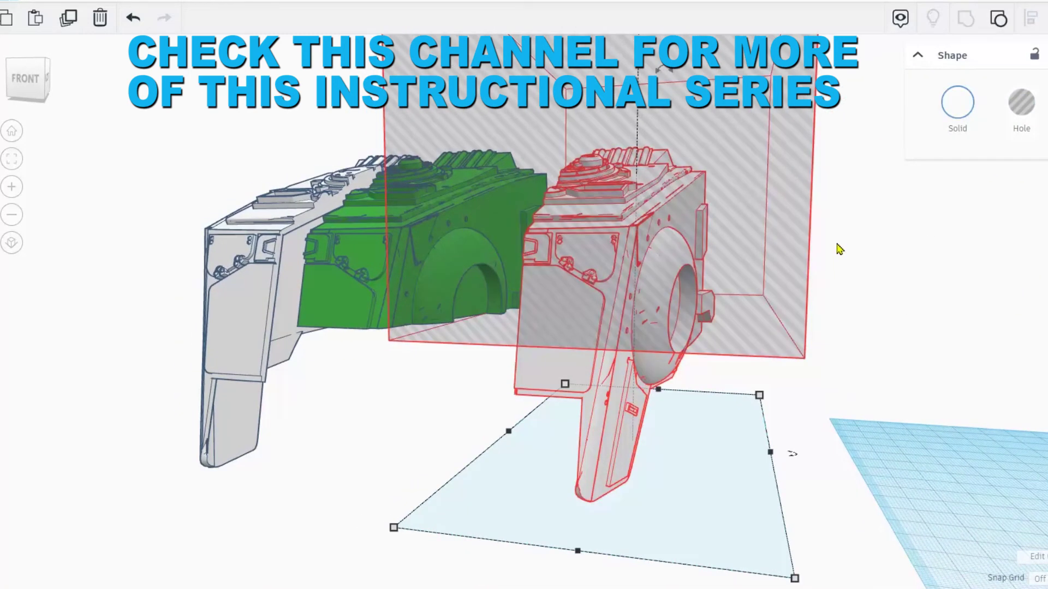
drag(557, 381, 344, 388)
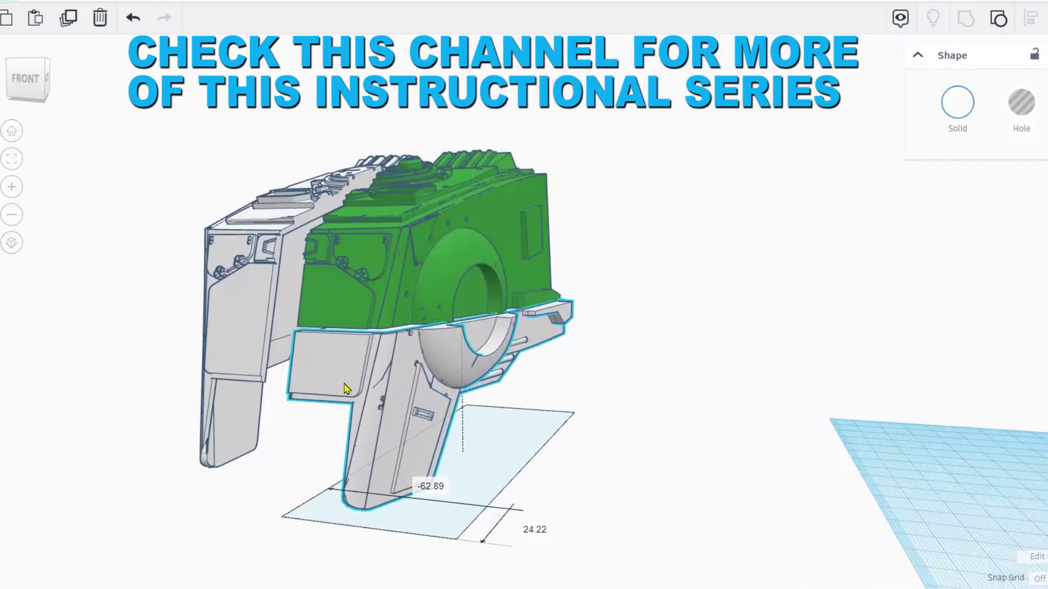